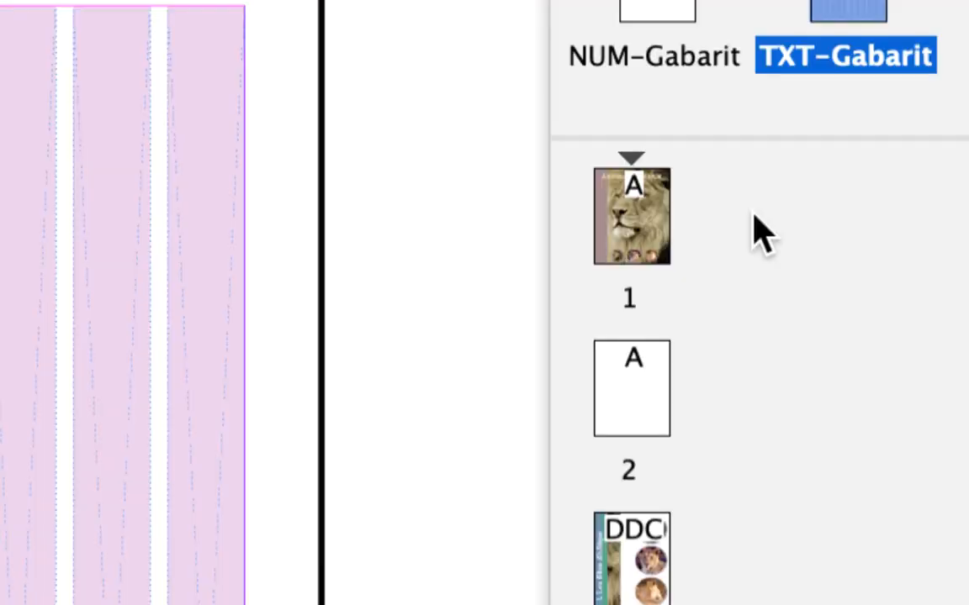
# Step: Apply the TXT-Gabarit master to page 2 and base TXT-Gabarit on the NUM-Gabarit master
pyautogui.moveTo(814, 18); pyautogui.dragTo(622, 412)
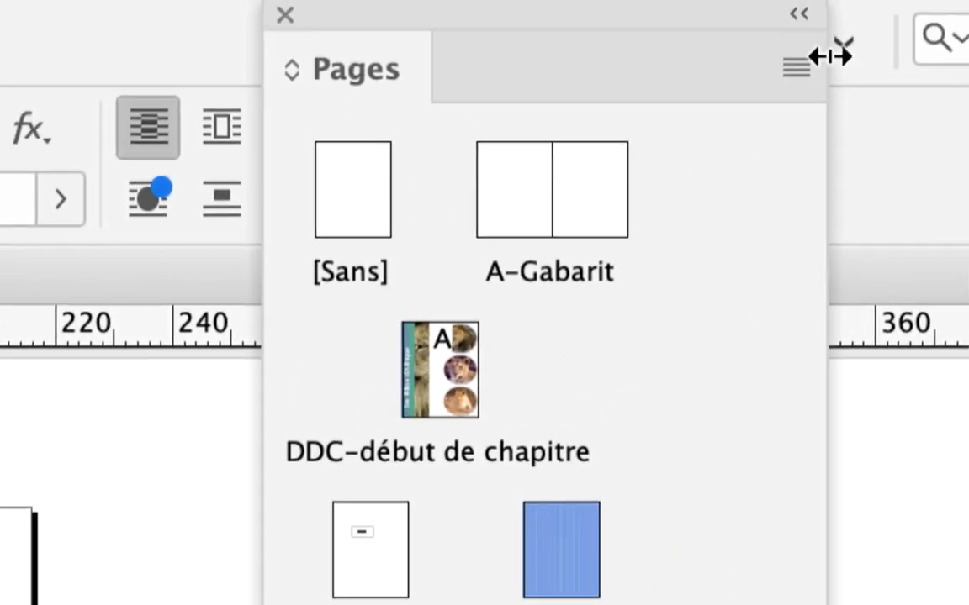
pyautogui.click(822, 57)
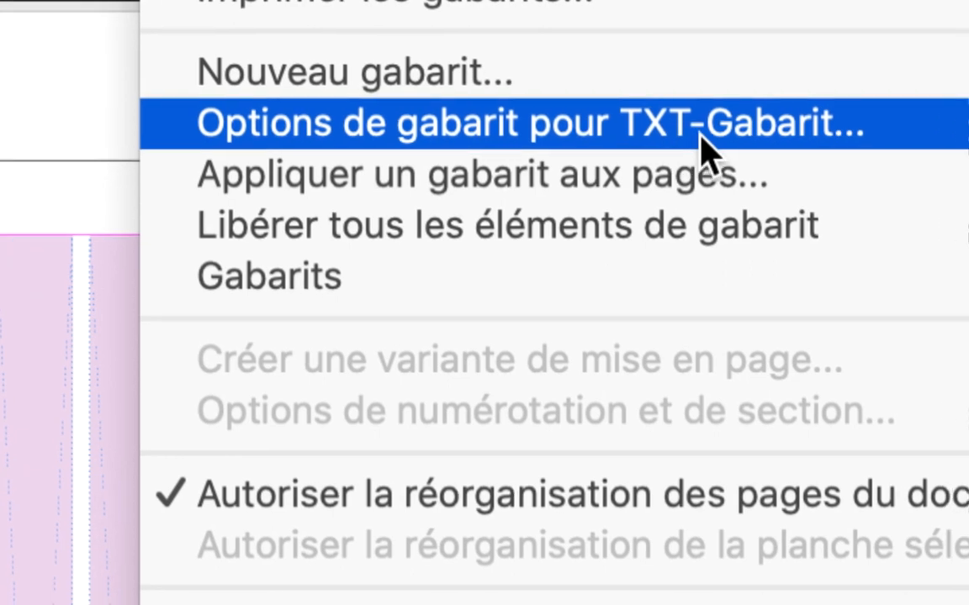
pyautogui.click(700, 150)
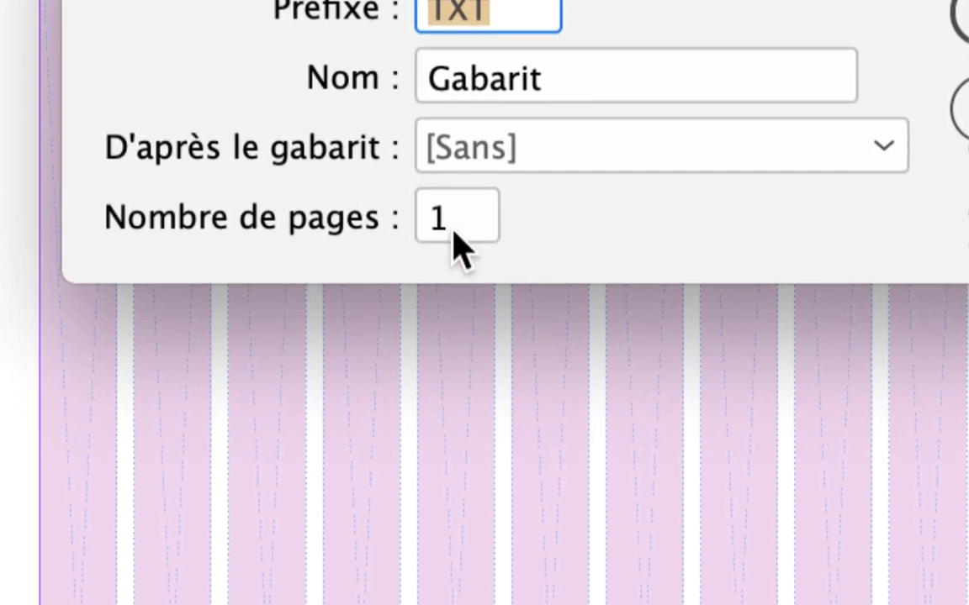
pyautogui.doubleClick(433, 391)
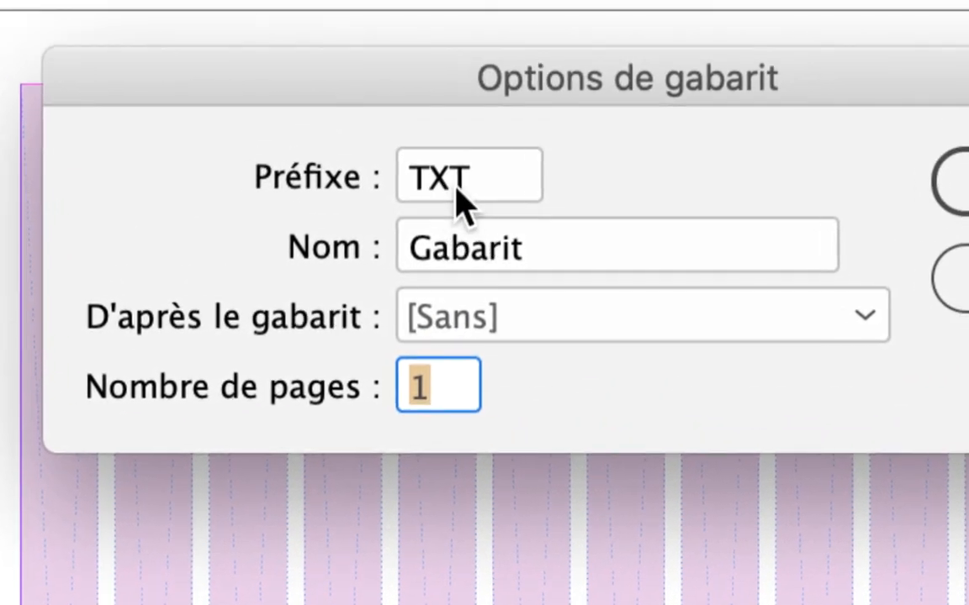
pyautogui.doubleClick(446, 131)
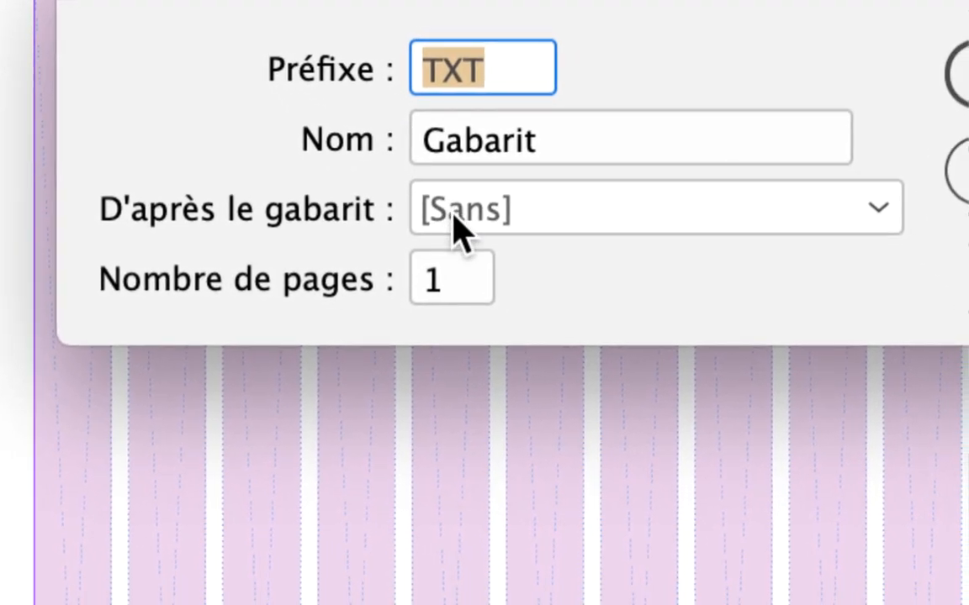
pyautogui.click(500, 276)
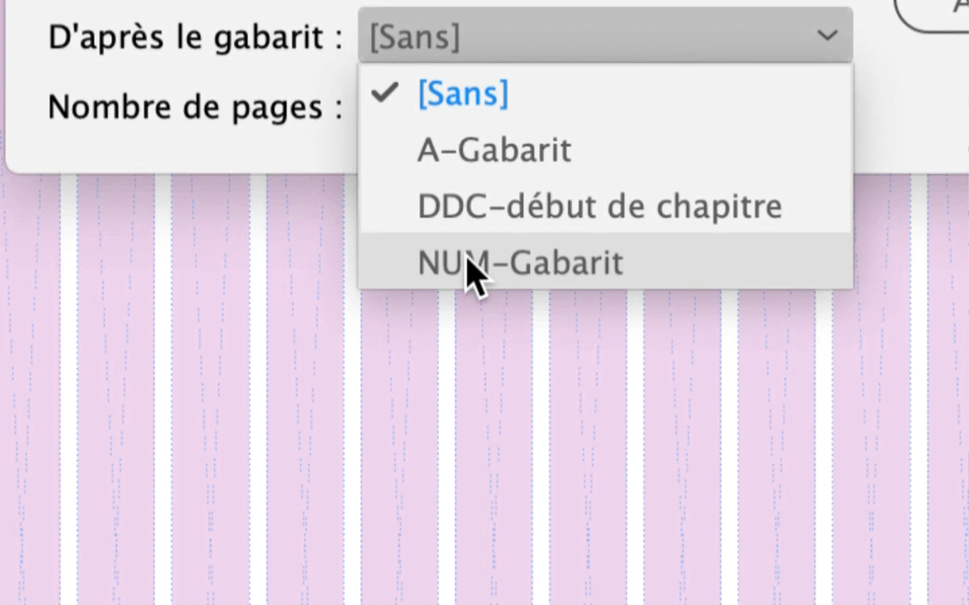
pyautogui.click(468, 262)
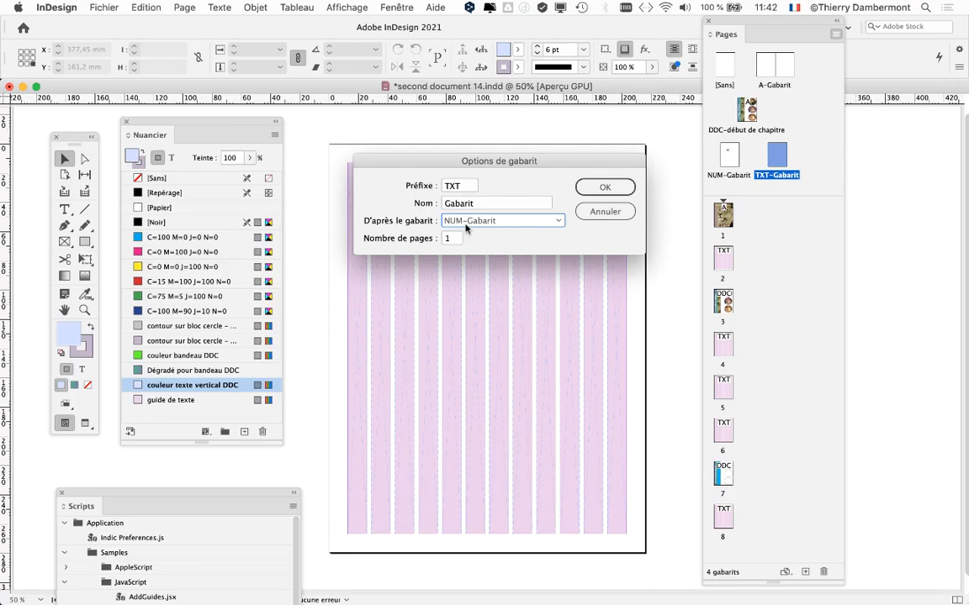
pyautogui.click(942, 66)
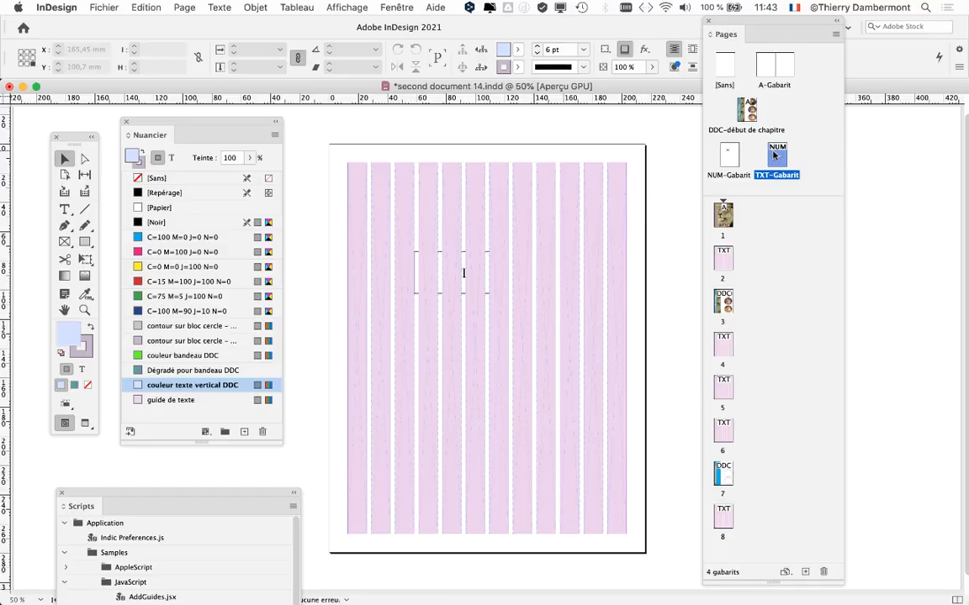
# Step: Save the document under the new name "second document 15.indd" in the folder Dossier second document 08
pyautogui.click(107, 8)
pyautogui.click(413, 201)
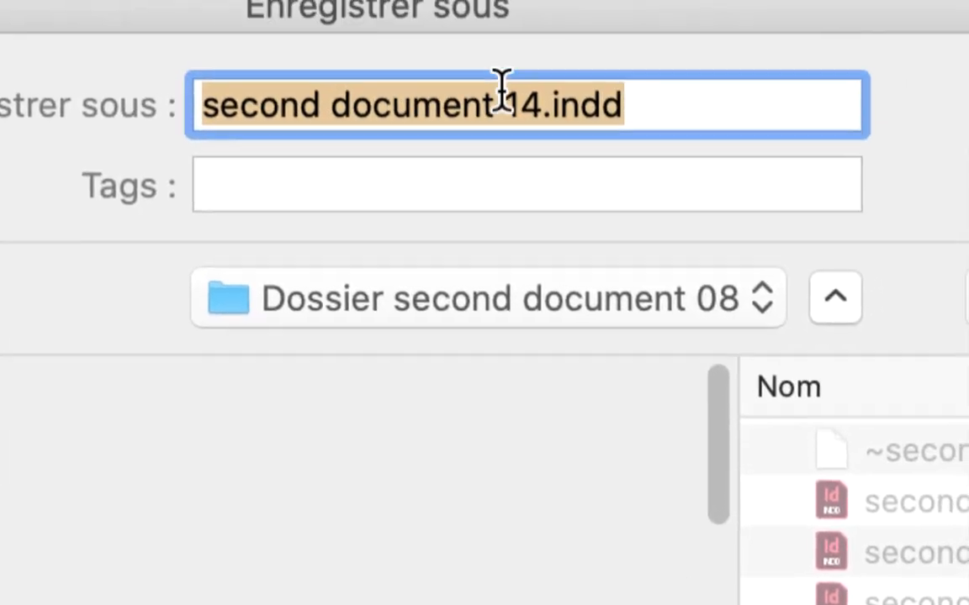
pyautogui.click(506, 94)
pyautogui.hotkey('shift', 'Left')
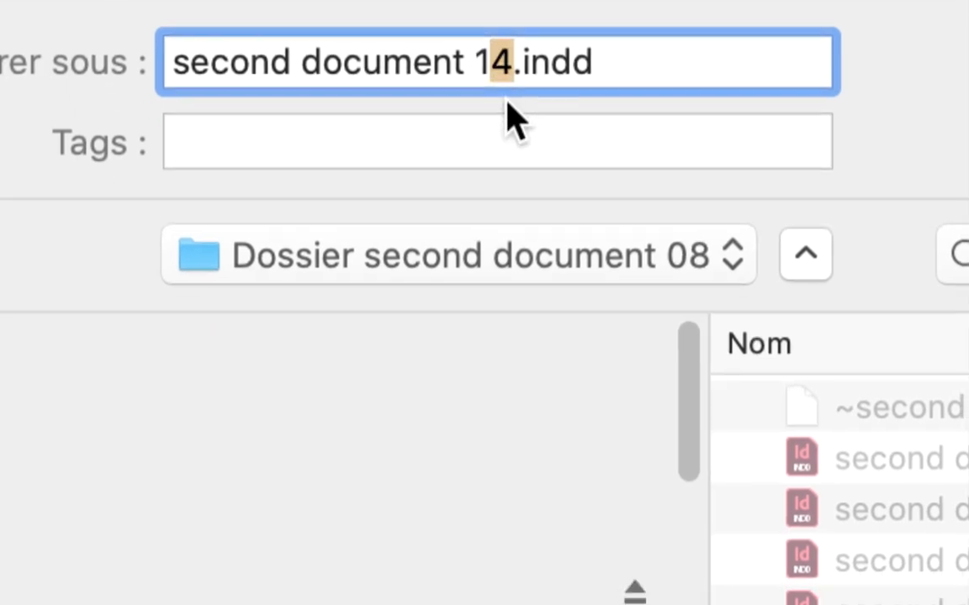
pyautogui.write('5')
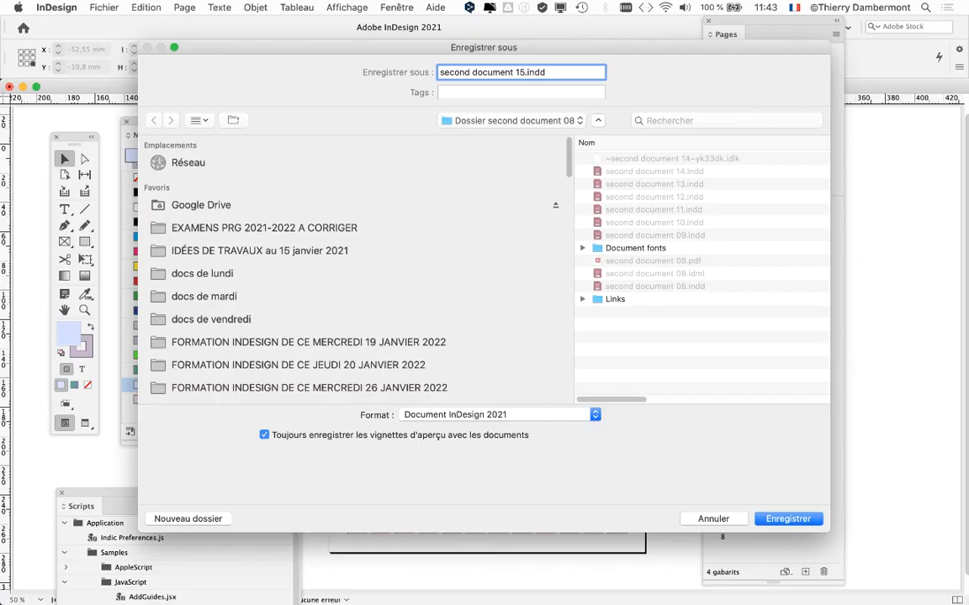
pyautogui.press('Return')
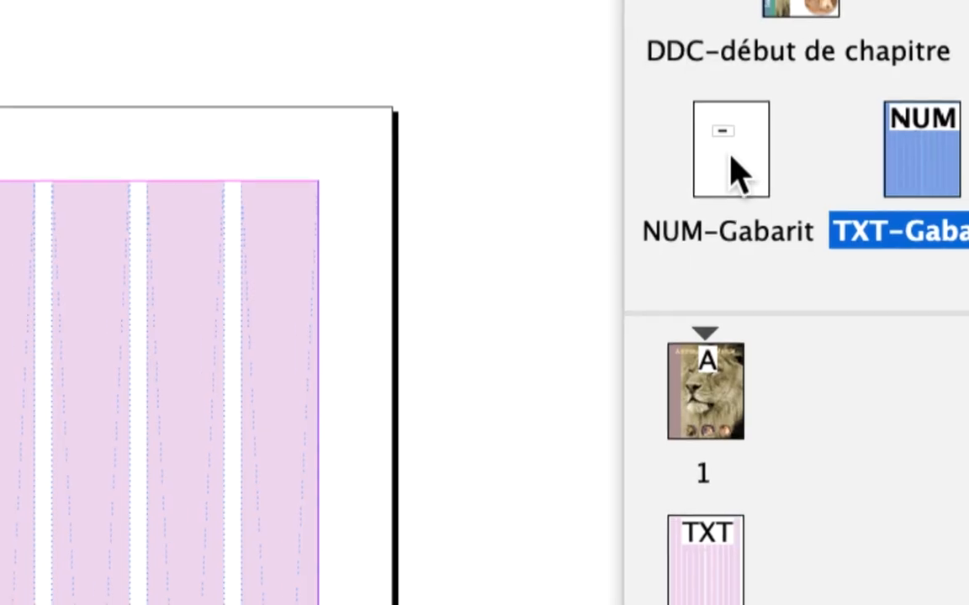
# Step: Open the NUM-Gabarit master for editing and clear the scripts list out of the workspace
pyautogui.doubleClick(730, 172)
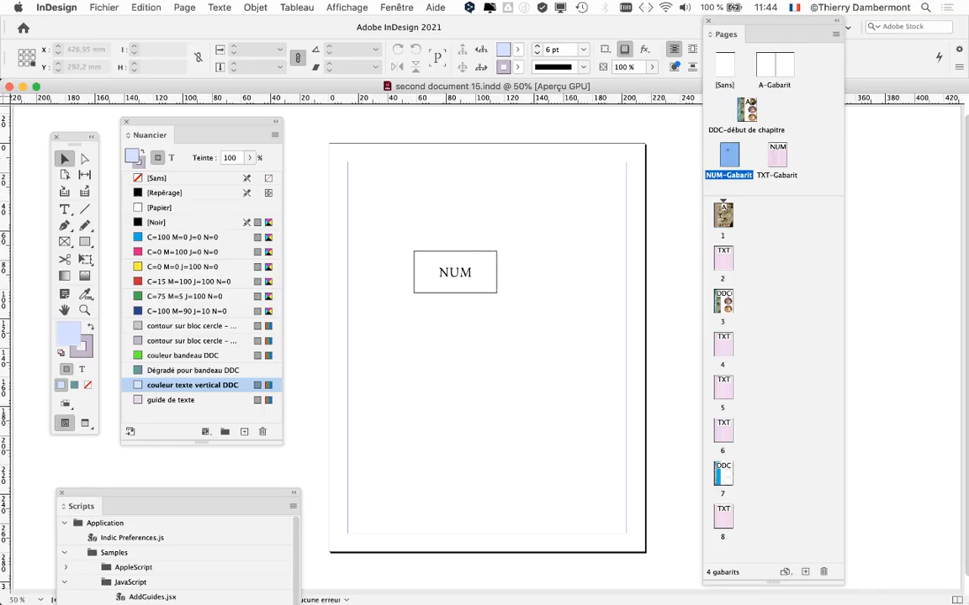
pyautogui.moveTo(281, 495); pyautogui.dragTo(549, 416)
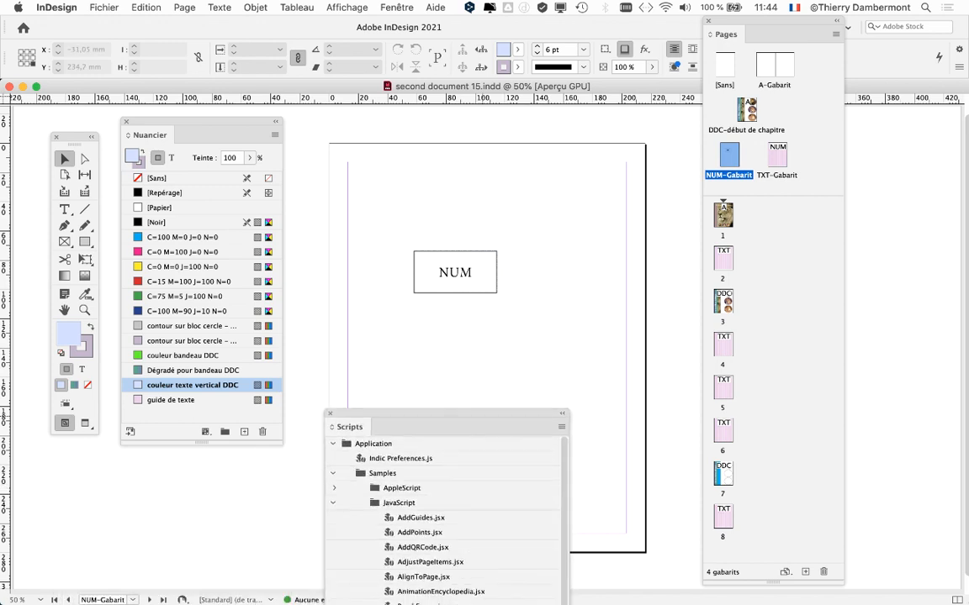
pyautogui.click(329, 413)
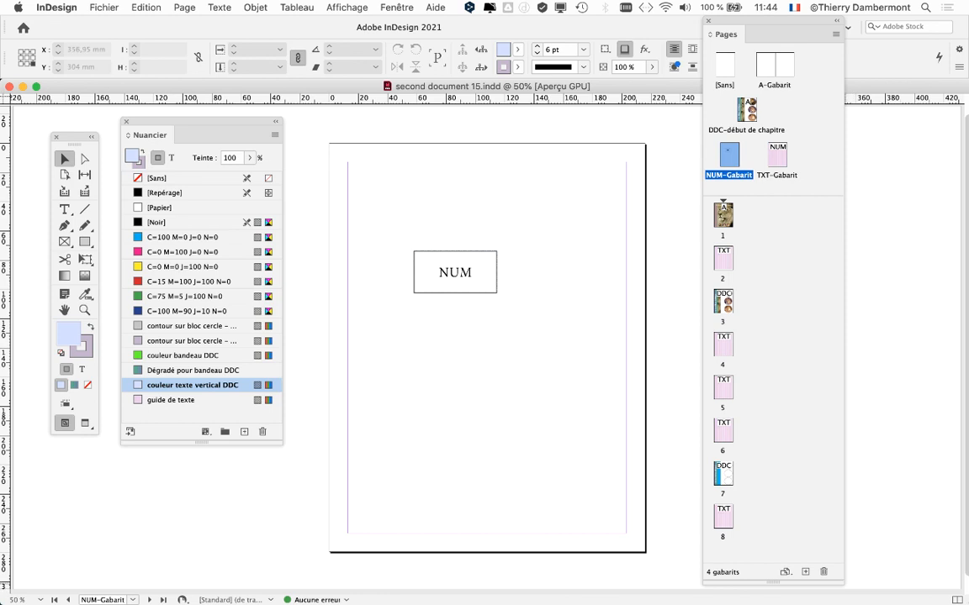
pyautogui.moveTo(843, 584); pyautogui.dragTo(851, 528)
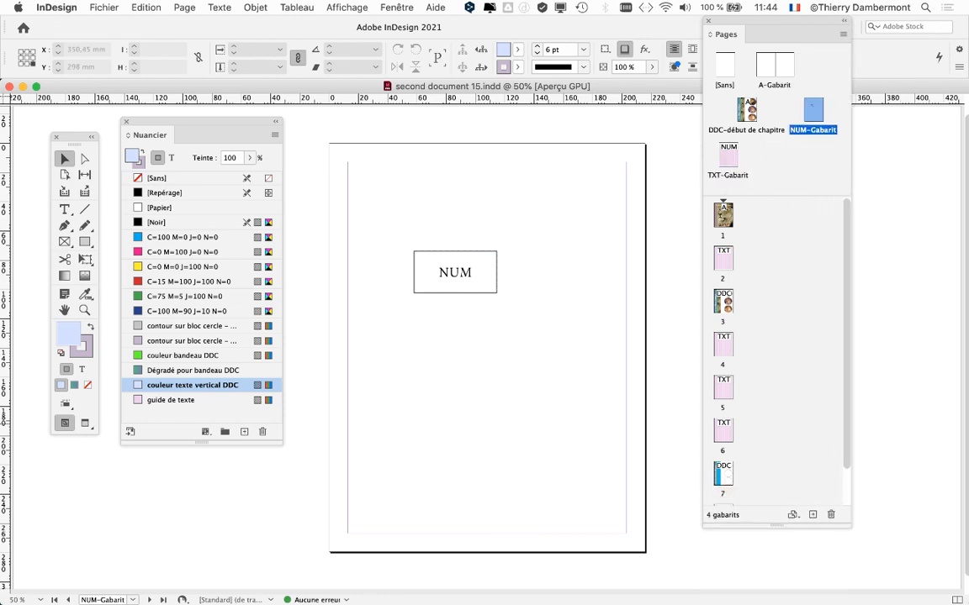
# Step: Create a new layer named "numérotation" while the images layer is active
pyautogui.click(395, 7)
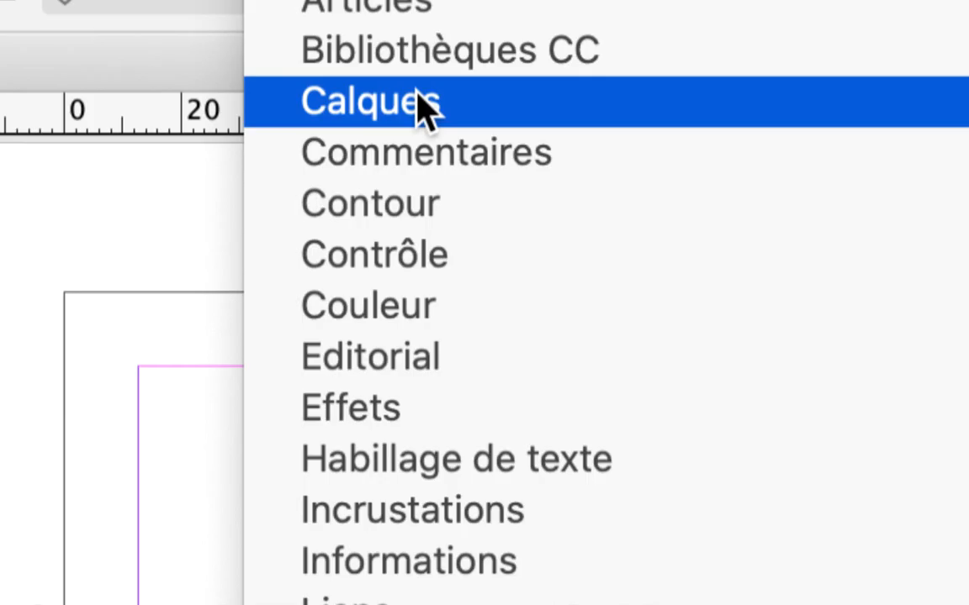
pyautogui.click(418, 108)
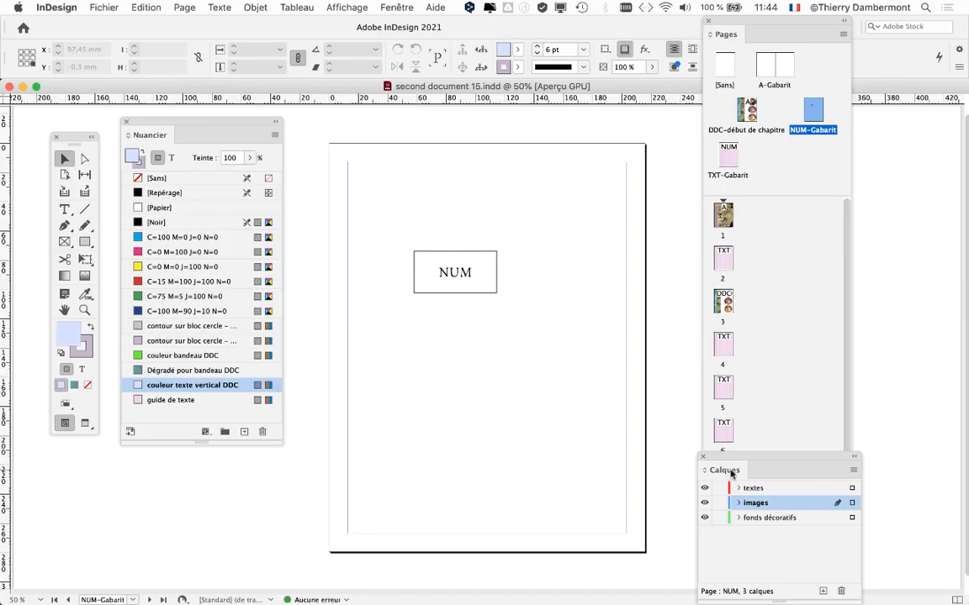
pyautogui.moveTo(730, 473); pyautogui.dragTo(461, 137)
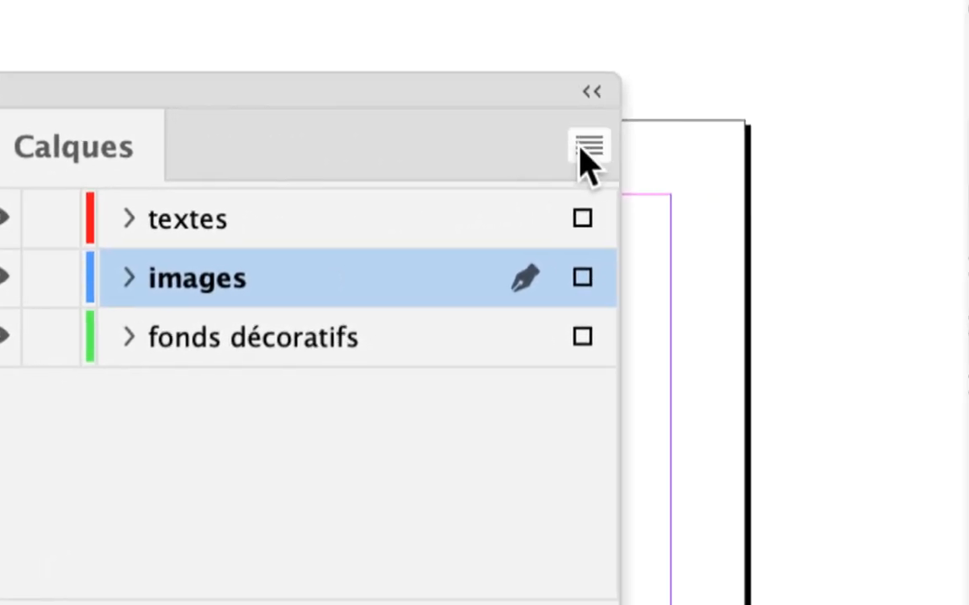
pyautogui.click(588, 149)
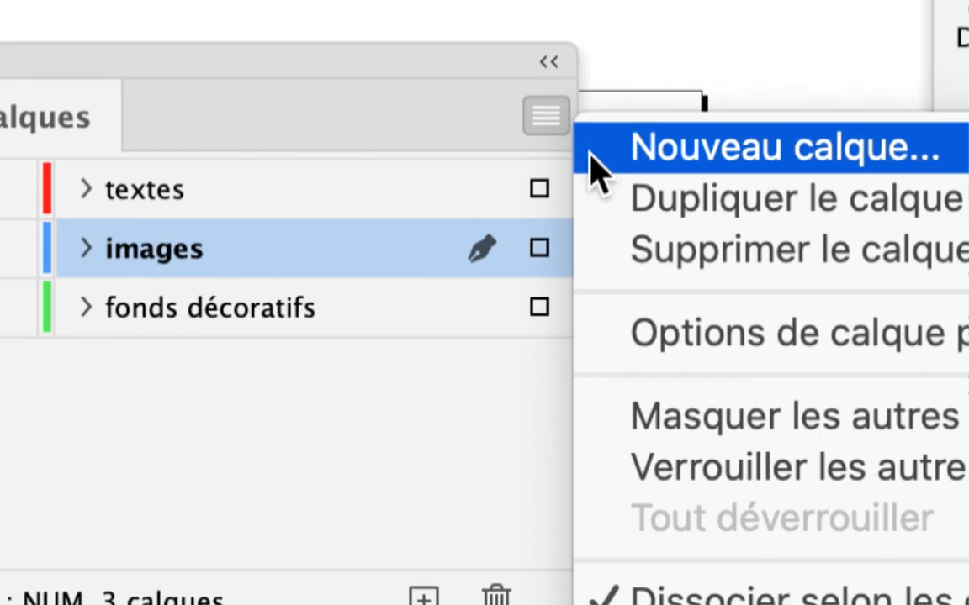
pyautogui.click(598, 168)
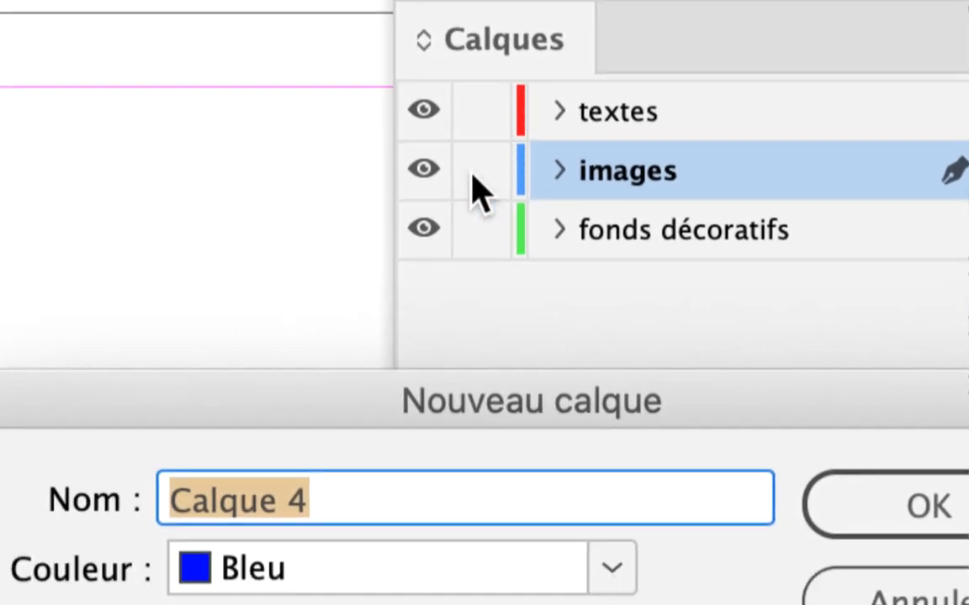
pyautogui.write('numérot')
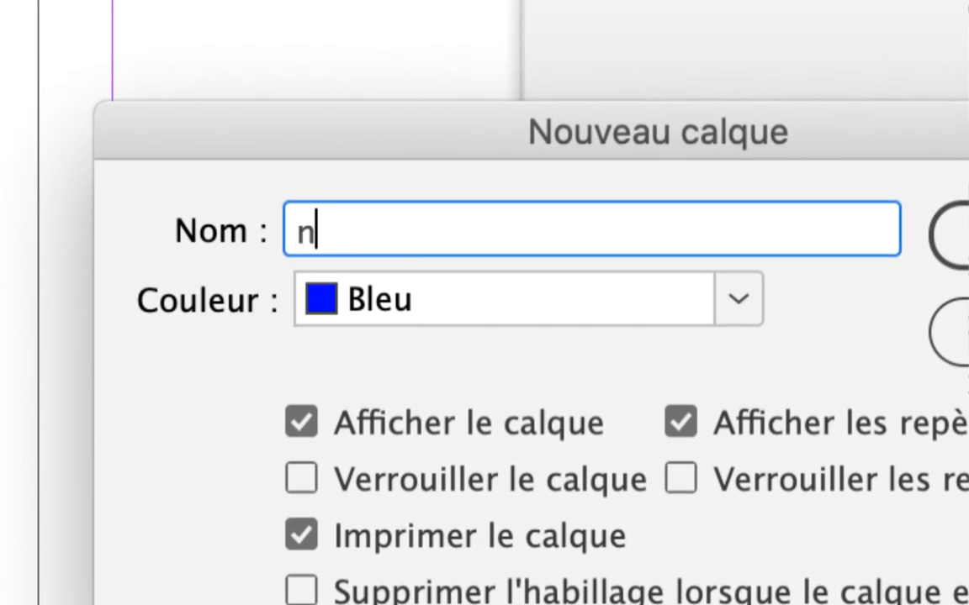
pyautogui.write('ation')
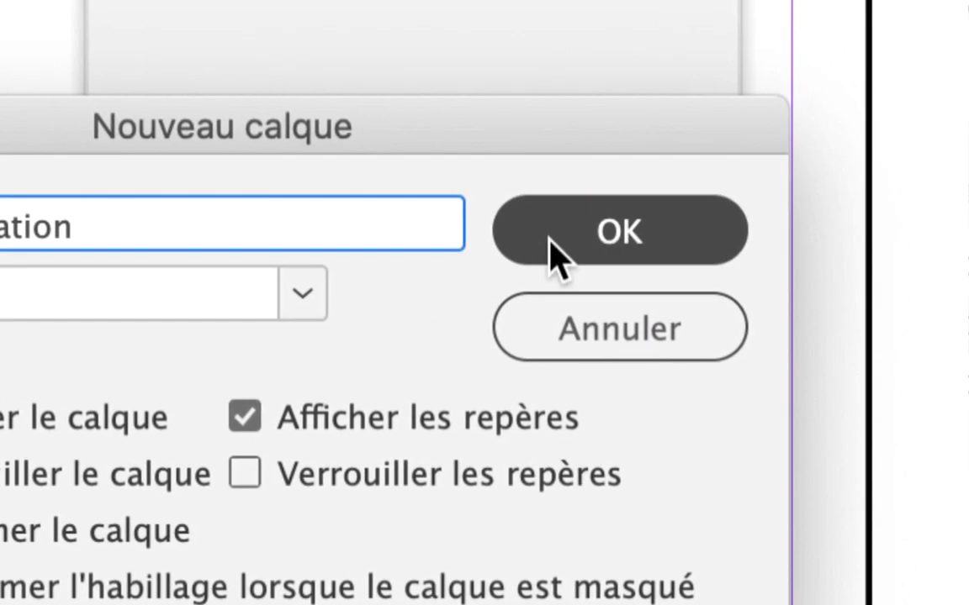
pyautogui.click(557, 244)
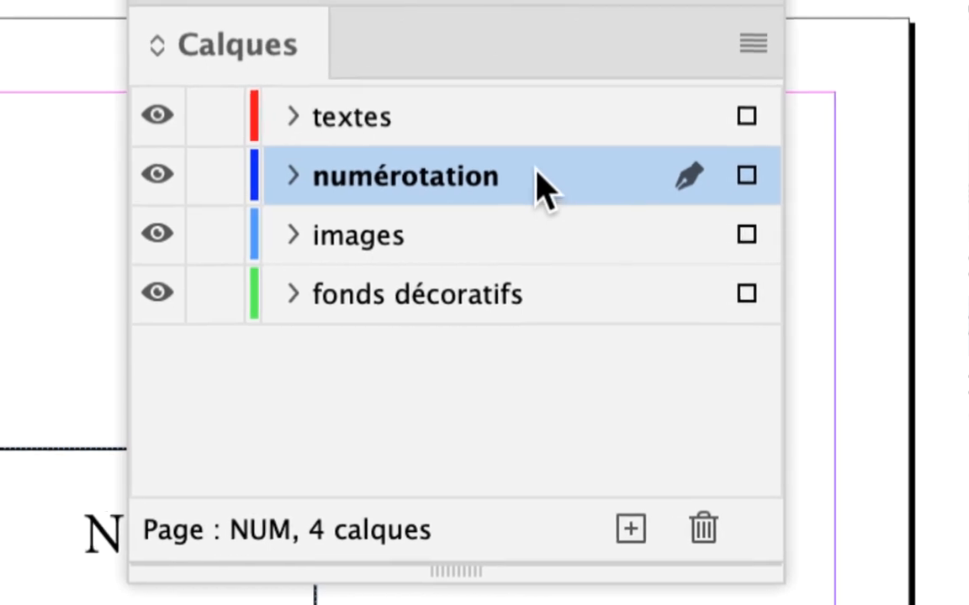
# Step: Move the numérotation layer above textes in the layer stack and arrange the workspace beside the page
pyautogui.moveTo(537, 178); pyautogui.dragTo(536, 110)
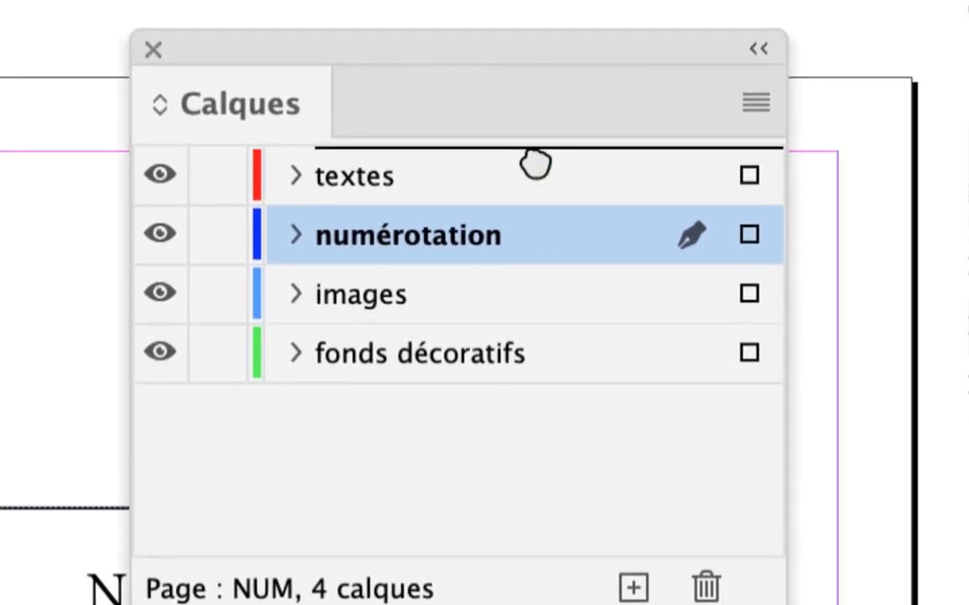
pyautogui.moveTo(536, 165); pyautogui.dragTo(535, 239)
pyautogui.moveTo(542, 185); pyautogui.dragTo(541, 162)
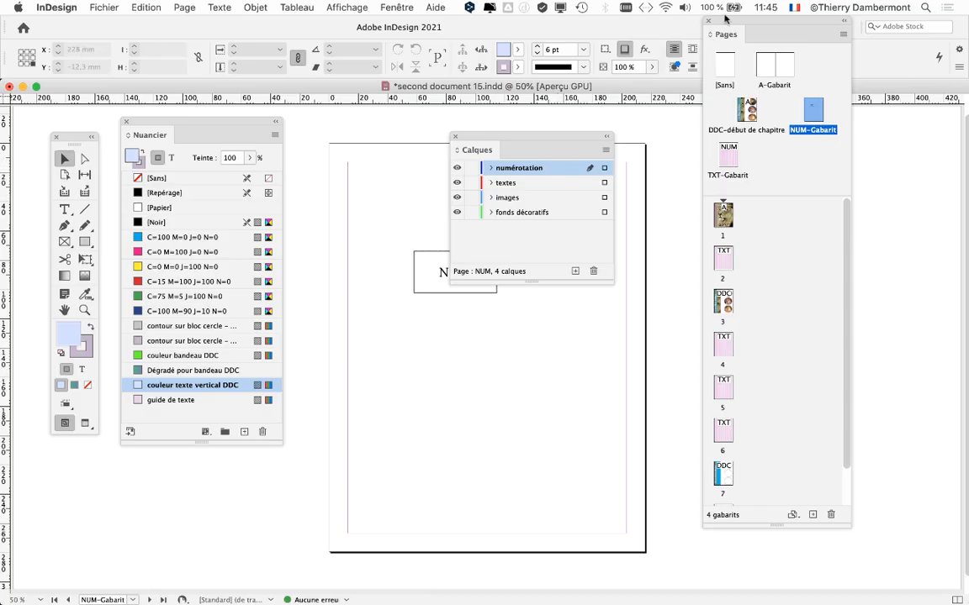
pyautogui.moveTo(737, 27); pyautogui.dragTo(848, 43)
pyautogui.moveTo(500, 137); pyautogui.dragTo(688, 119)
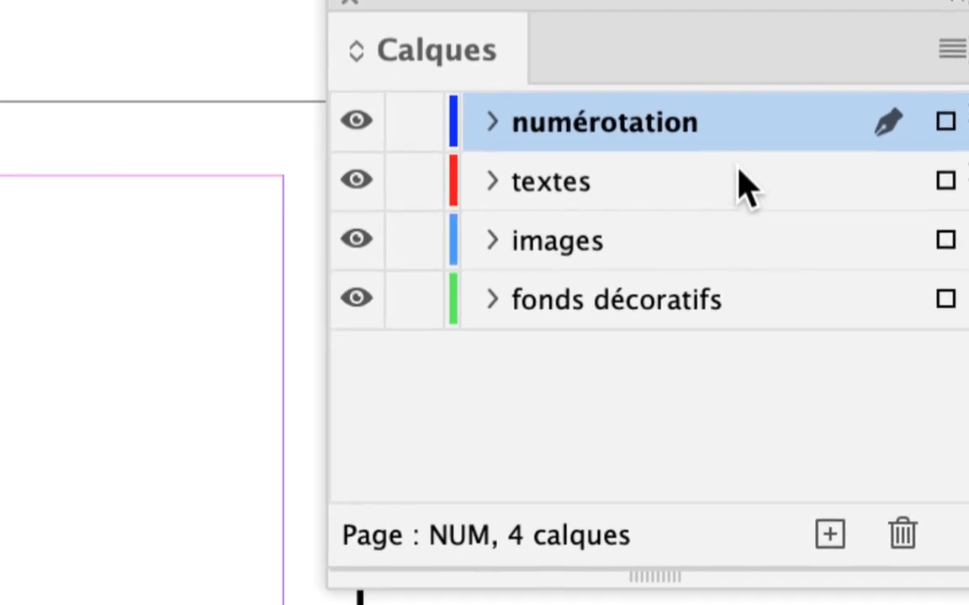
# Step: Try locking all layers except numérotation, and unlock them again
pyautogui.keyDown('alt'); pyautogui.click(670, 159); pyautogui.keyUp('alt')
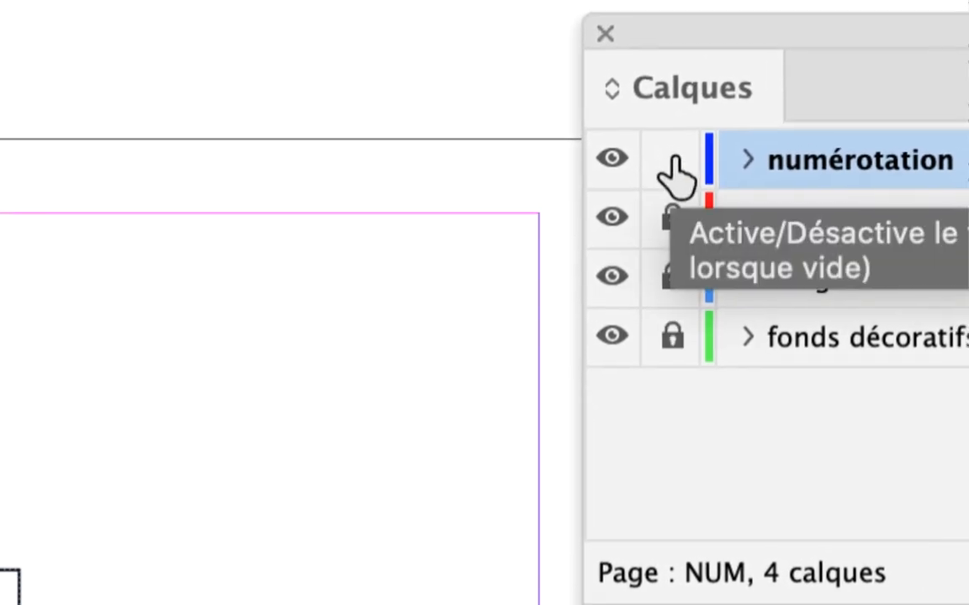
pyautogui.keyDown('alt'); pyautogui.click(671, 162); pyautogui.keyUp('alt')
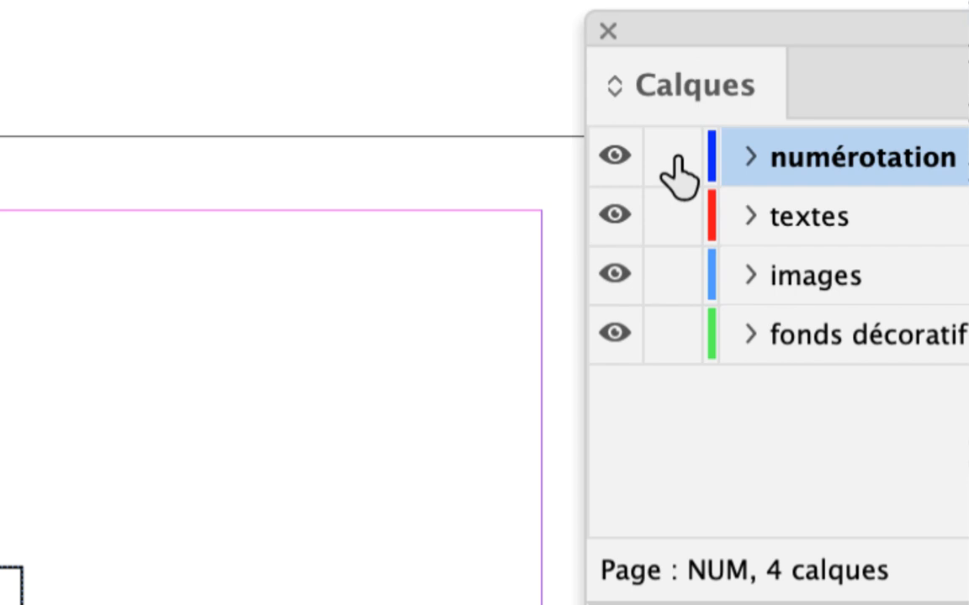
pyautogui.keyDown('alt'); pyautogui.click(672, 161); pyautogui.keyUp('alt')
pyautogui.keyDown('alt'); pyautogui.click(673, 162); pyautogui.keyUp('alt')
pyautogui.keyDown('alt'); pyautogui.click(672, 163); pyautogui.keyUp('alt')
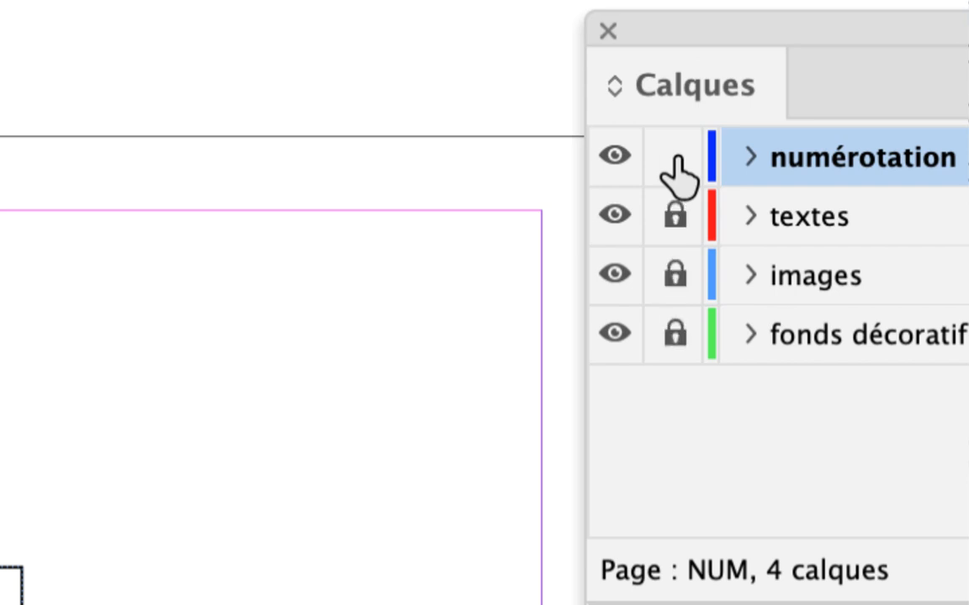
pyautogui.keyDown('alt'); pyautogui.click(673, 162); pyautogui.keyUp('alt')
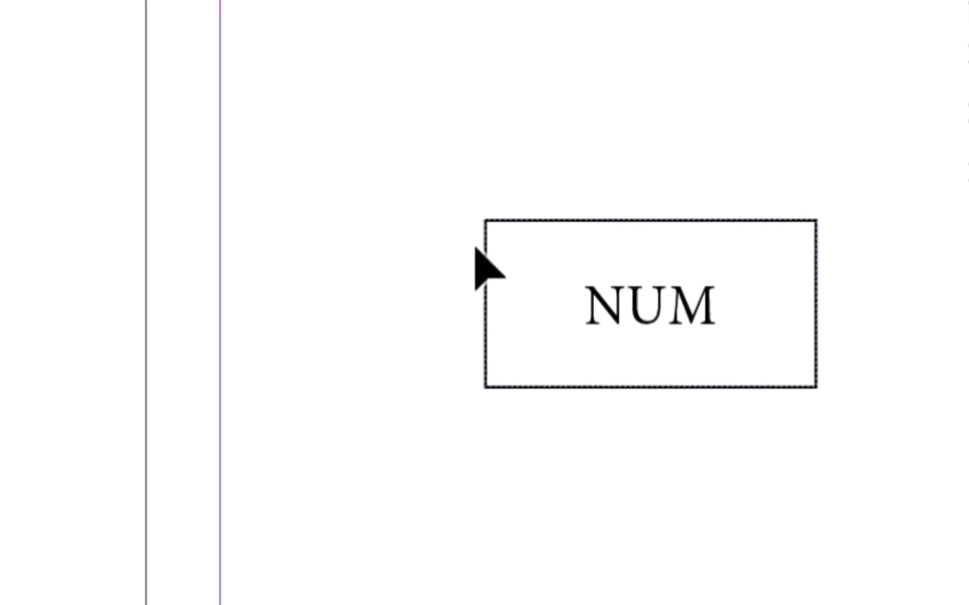
# Step: Move the NUM text frame on the master page from the images layer to the numérotation layer
pyautogui.click(484, 244)
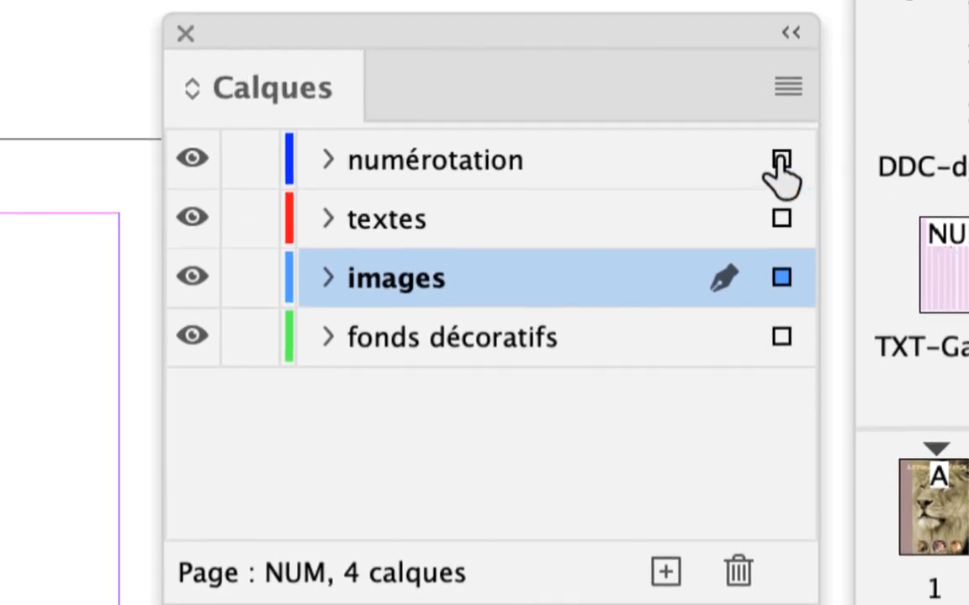
pyautogui.click(781, 159)
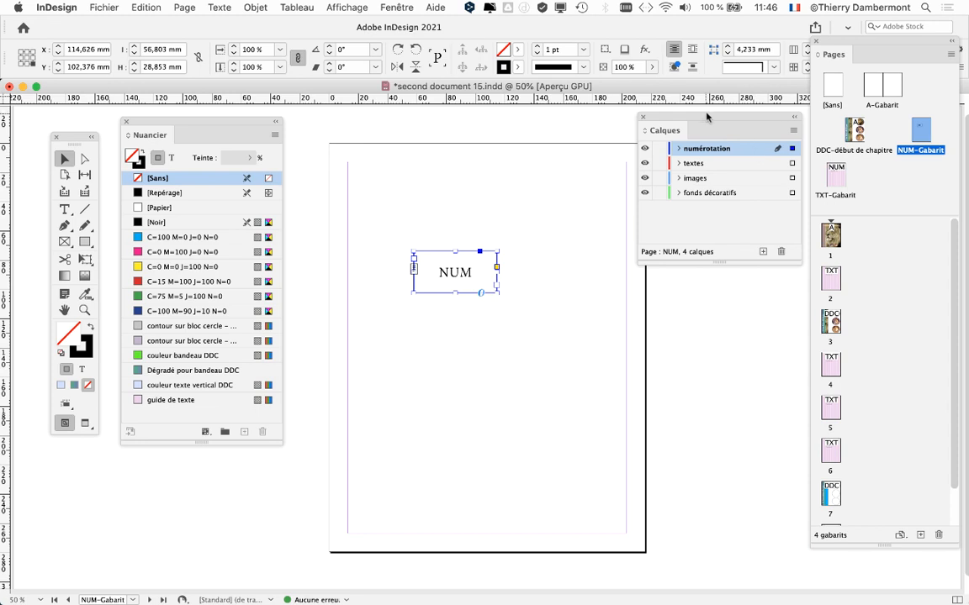
pyautogui.moveTo(702, 120); pyautogui.dragTo(656, 313)
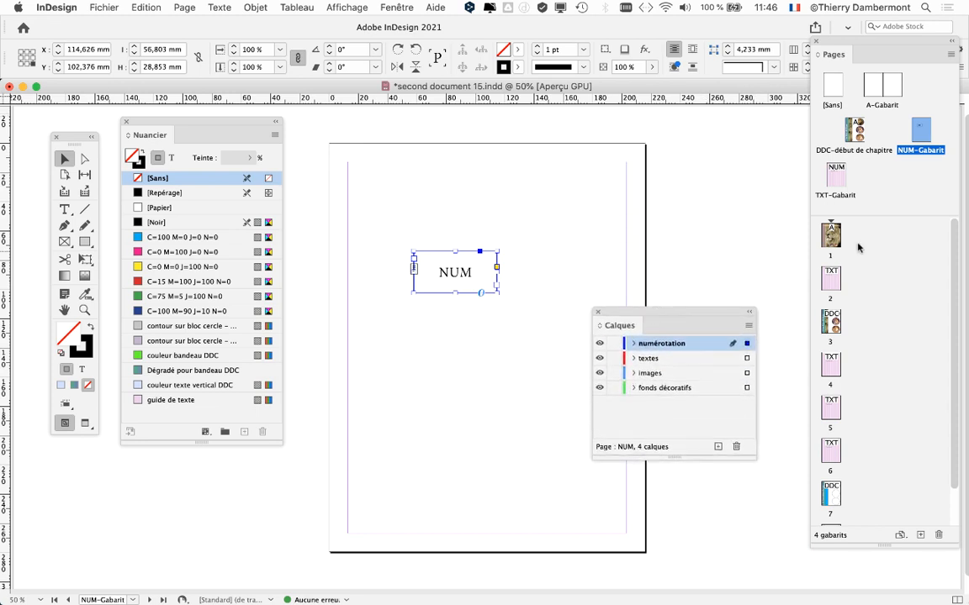
pyautogui.moveTo(827, 36); pyautogui.dragTo(807, 37)
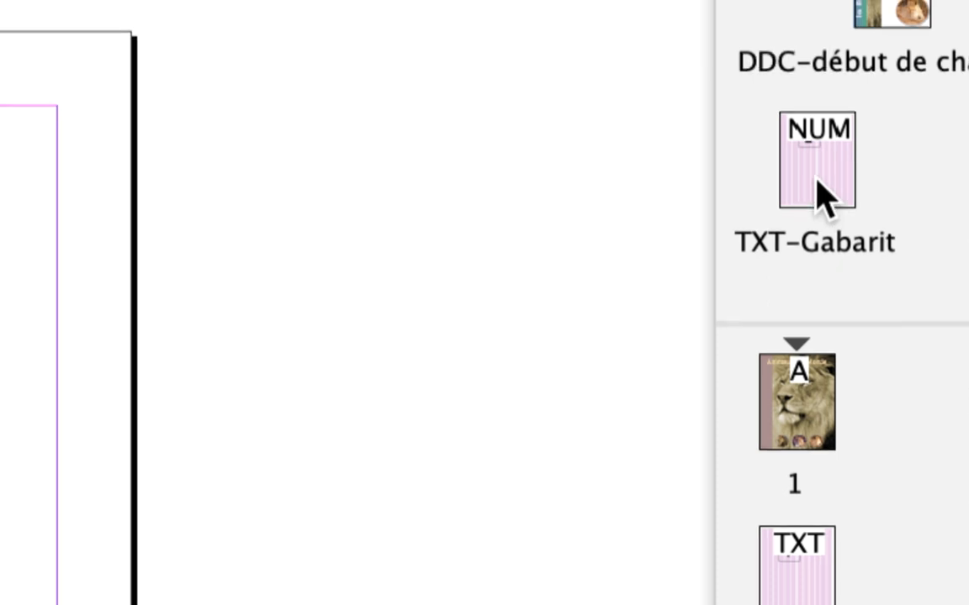
# Step: On the TXT-Gabarit master, create a layer named "guide texte" and place it below fonds décoratifs in the layer stack
pyautogui.doubleClick(820, 197)
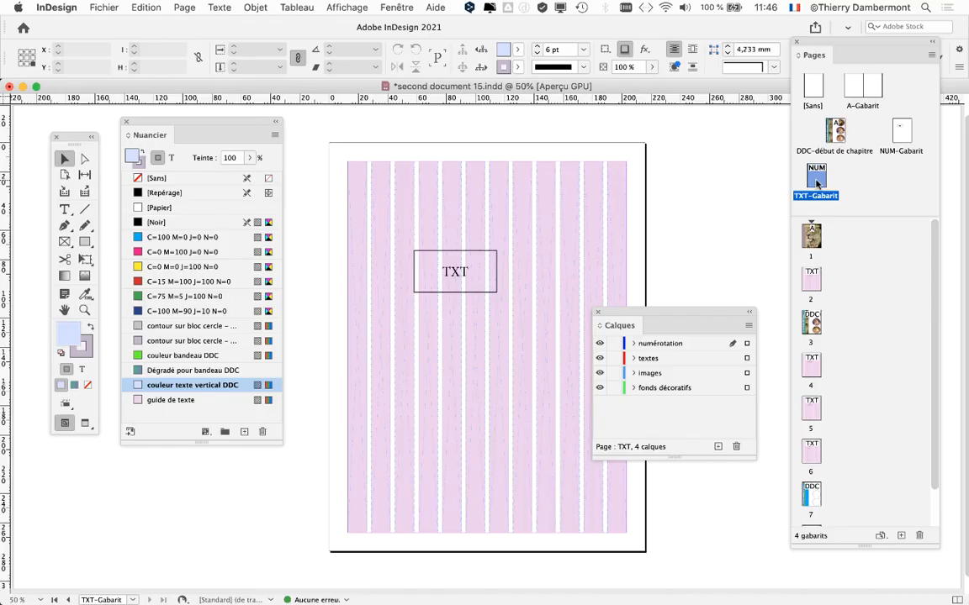
pyautogui.moveTo(654, 310); pyautogui.dragTo(629, 143)
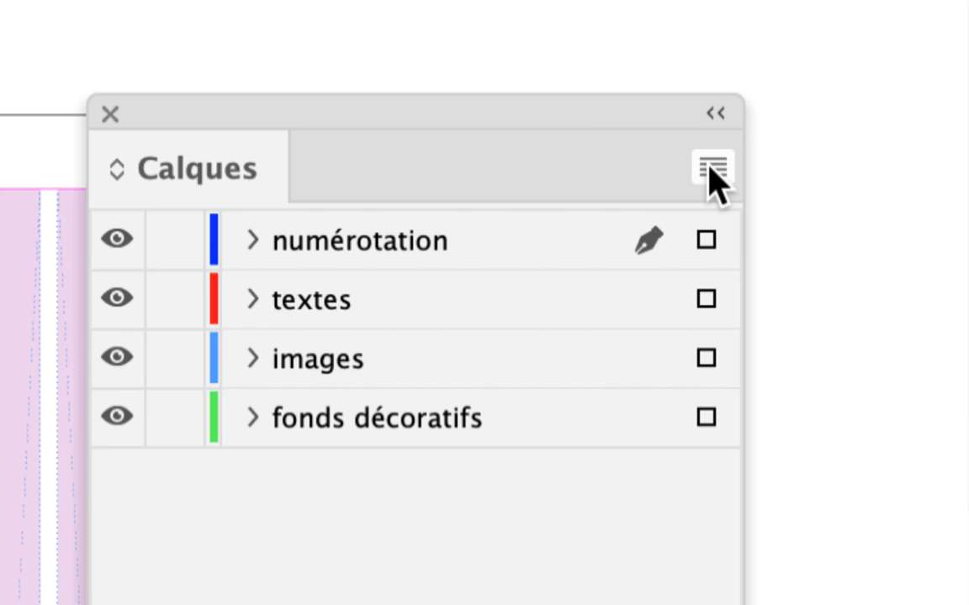
pyautogui.click(710, 173)
pyautogui.click(874, 199)
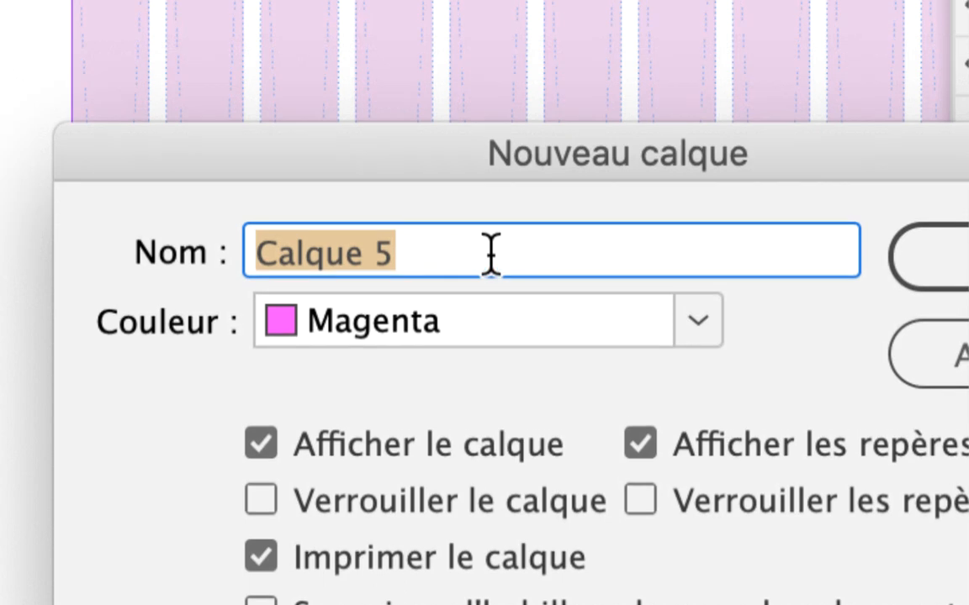
pyautogui.write('guide texte')
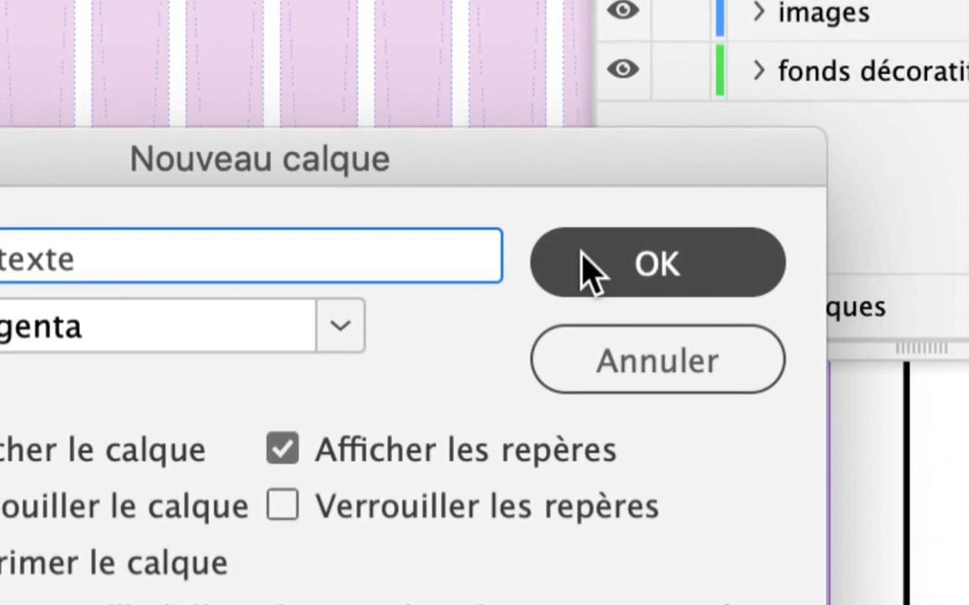
pyautogui.click(933, 256)
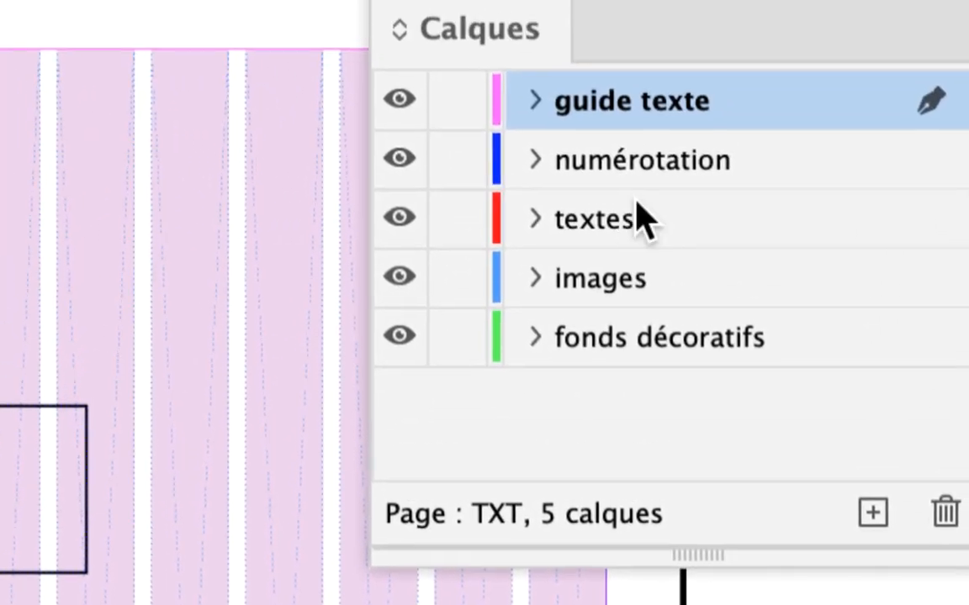
pyautogui.moveTo(760, 119); pyautogui.dragTo(754, 150)
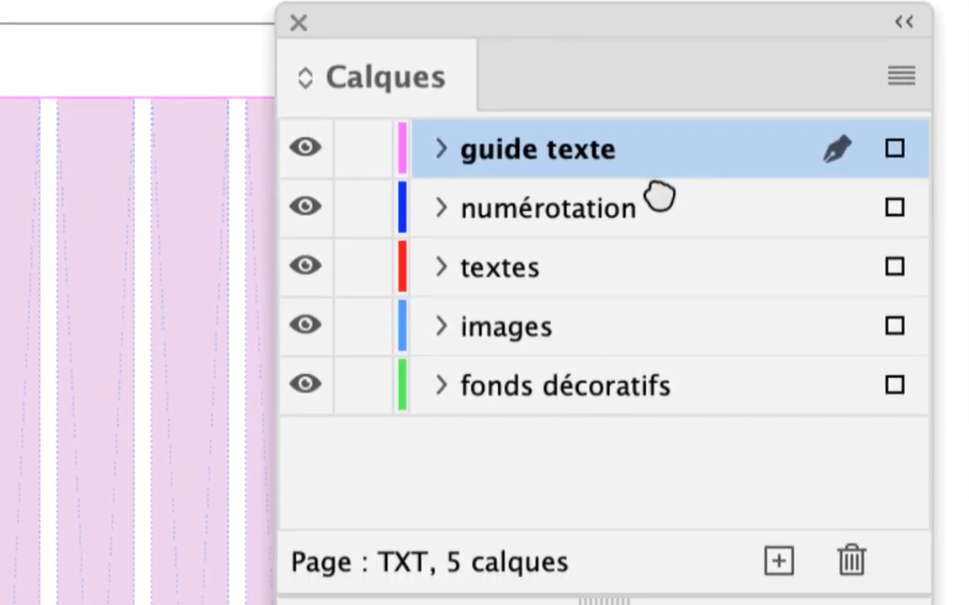
pyautogui.moveTo(659, 197); pyautogui.dragTo(681, 405)
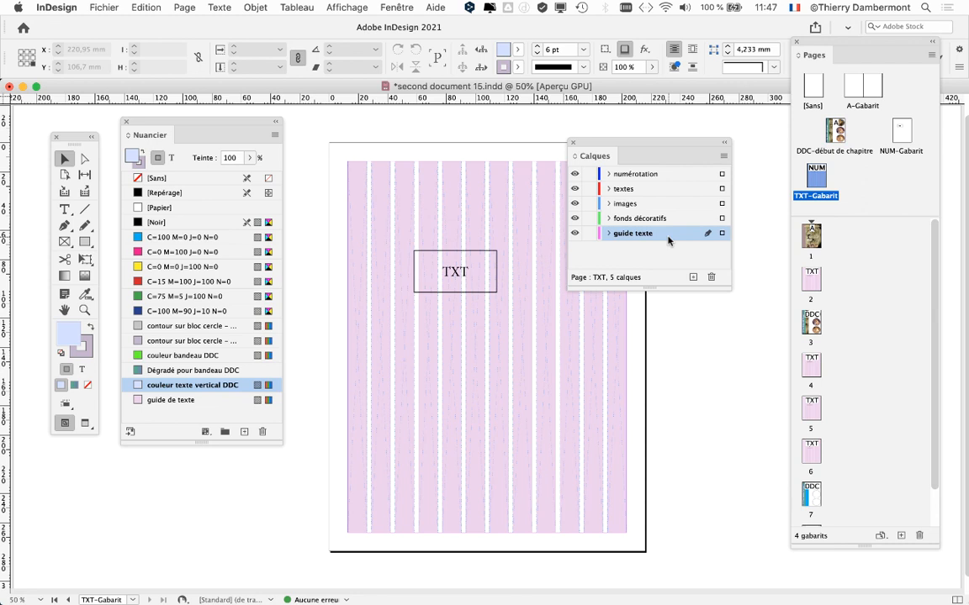
# Step: Select all the pink column guide frames on the TXT master and move them from the images layer to the guide texte layer
pyautogui.moveTo(642, 147); pyautogui.dragTo(777, 117)
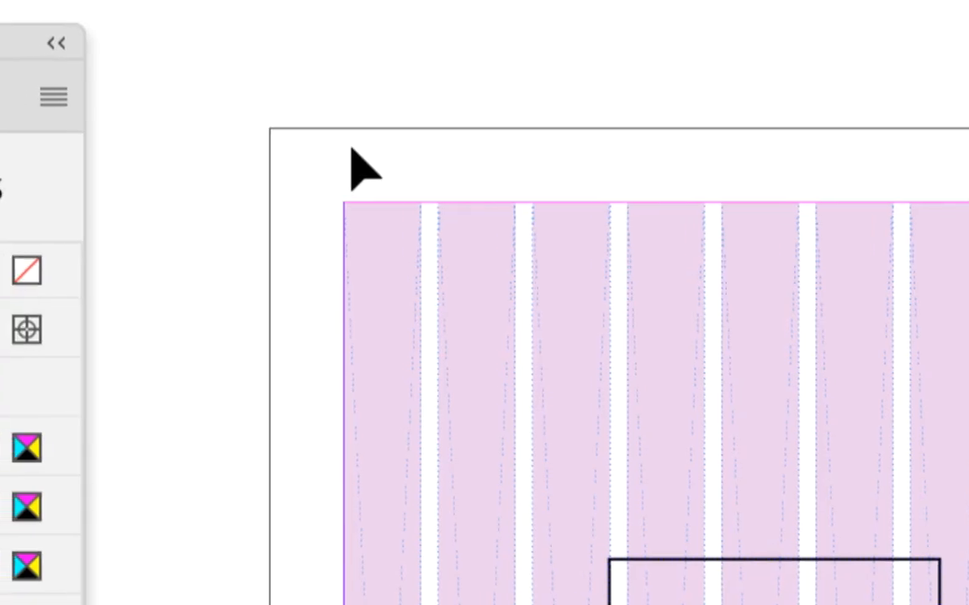
pyautogui.moveTo(298, 142); pyautogui.dragTo(951, 280)
pyautogui.moveTo(475, 177); pyautogui.dragTo(588, 187)
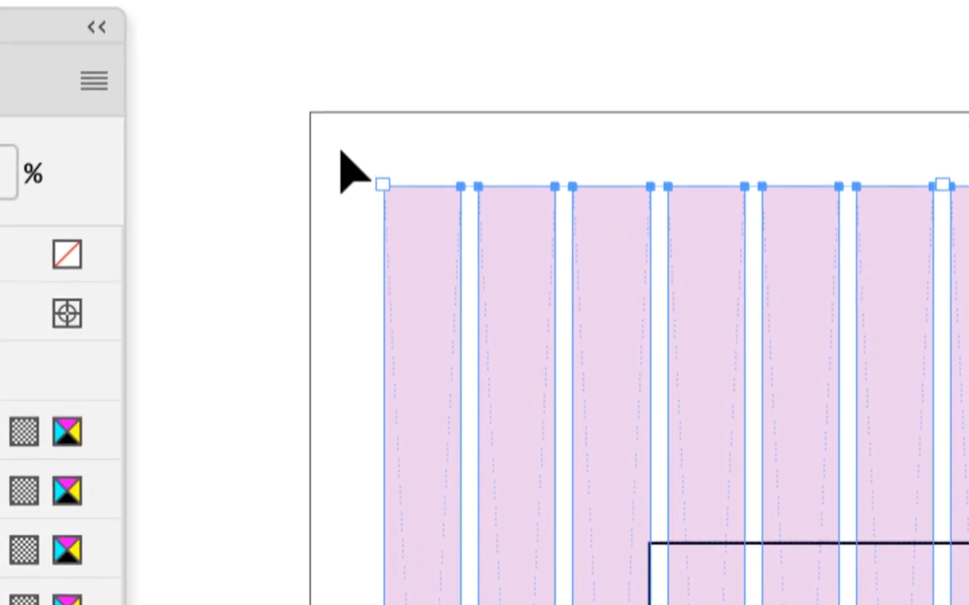
pyautogui.click(342, 152)
pyautogui.moveTo(341, 152); pyautogui.dragTo(583, 184)
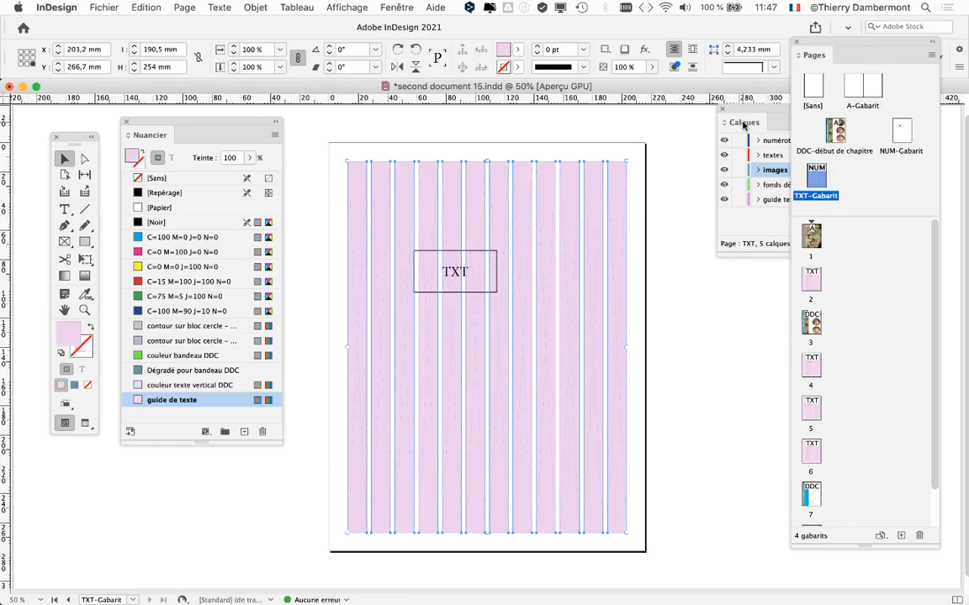
pyautogui.moveTo(745, 110); pyautogui.dragTo(589, 140)
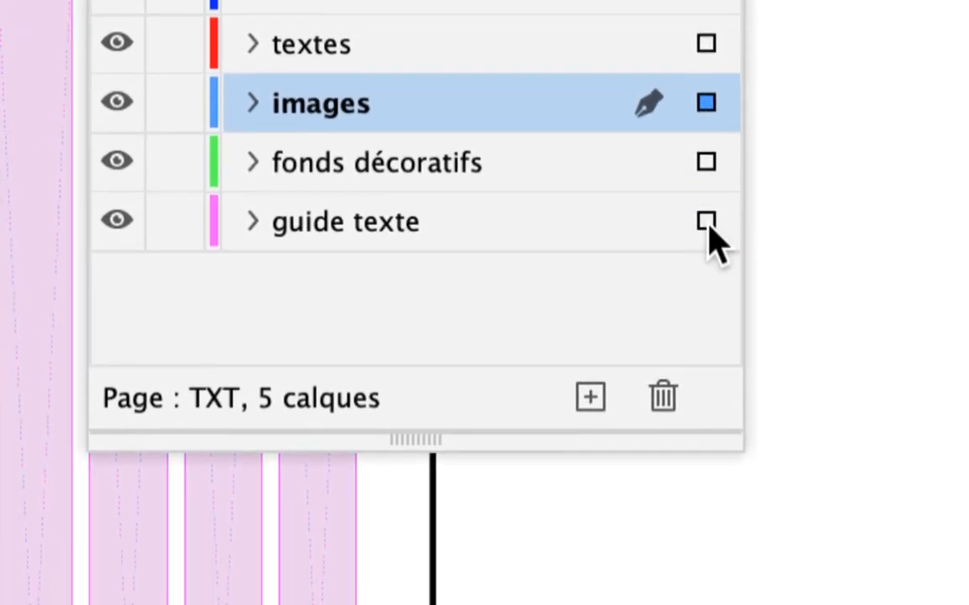
pyautogui.click(704, 225)
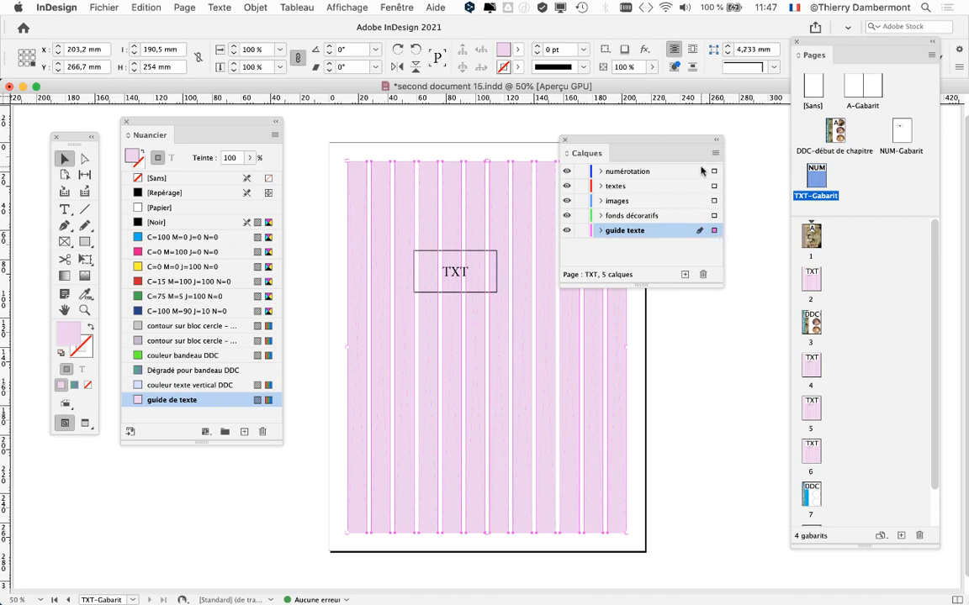
pyautogui.moveTo(679, 145); pyautogui.dragTo(670, 133)
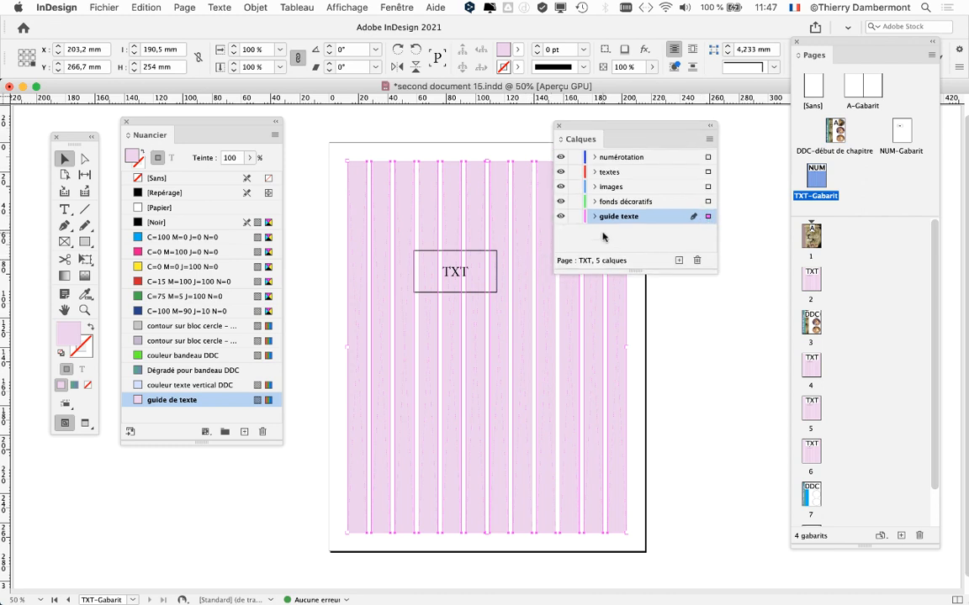